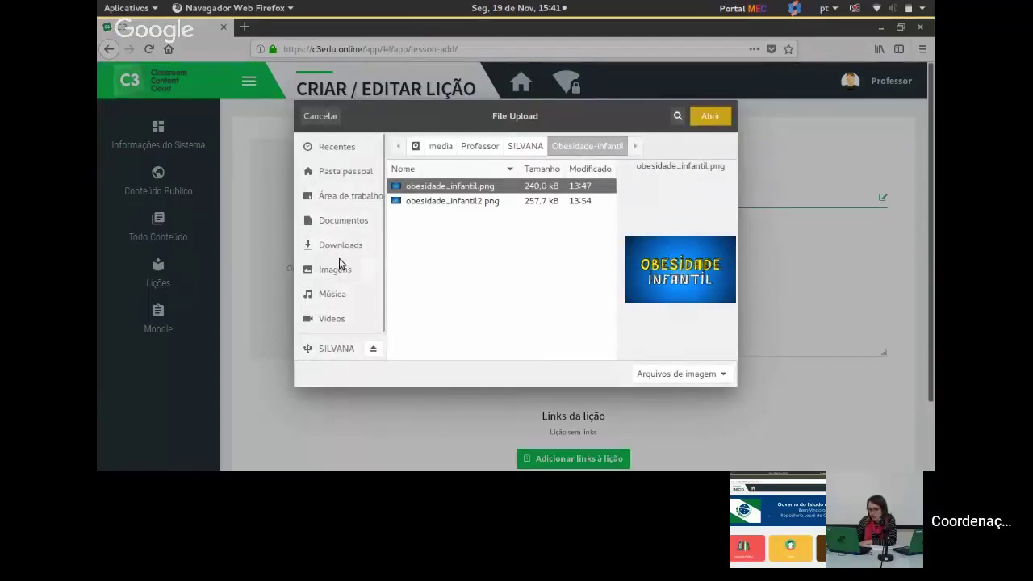
- Choose geografia.png from the root folder of the USB drive as the lesson's thumbnail image
{"action": "left_click", "coordinate": [523, 150]}
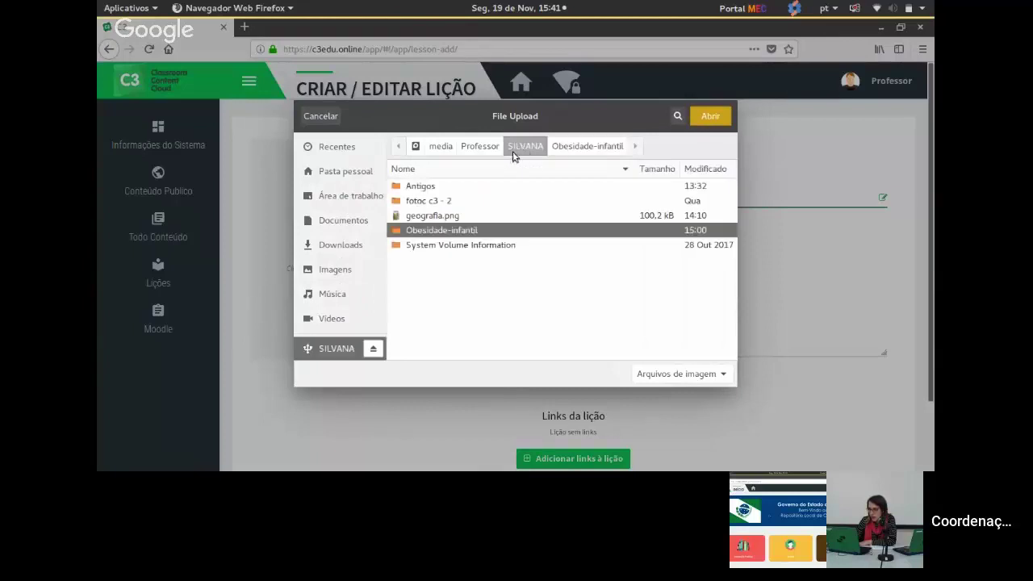
{"action": "left_click", "coordinate": [440, 216]}
{"action": "left_click", "coordinate": [699, 121]}
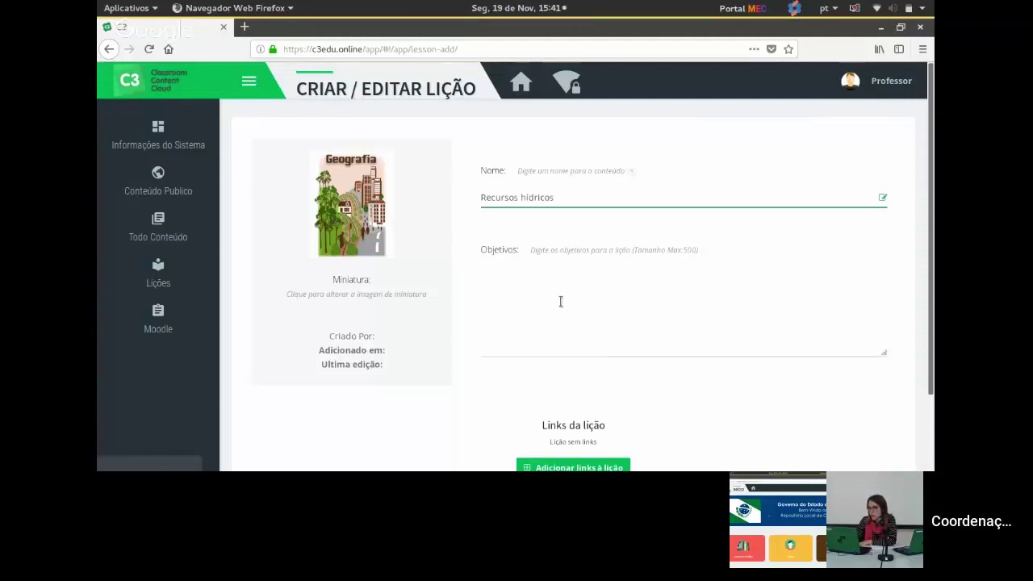
- Copy the three objectives from the LibreOffice Writer document Licoes-recurso-hidrico-links.docx into the lesson's Objetivos field in Firefox
{"action": "left_click", "coordinate": [530, 277]}
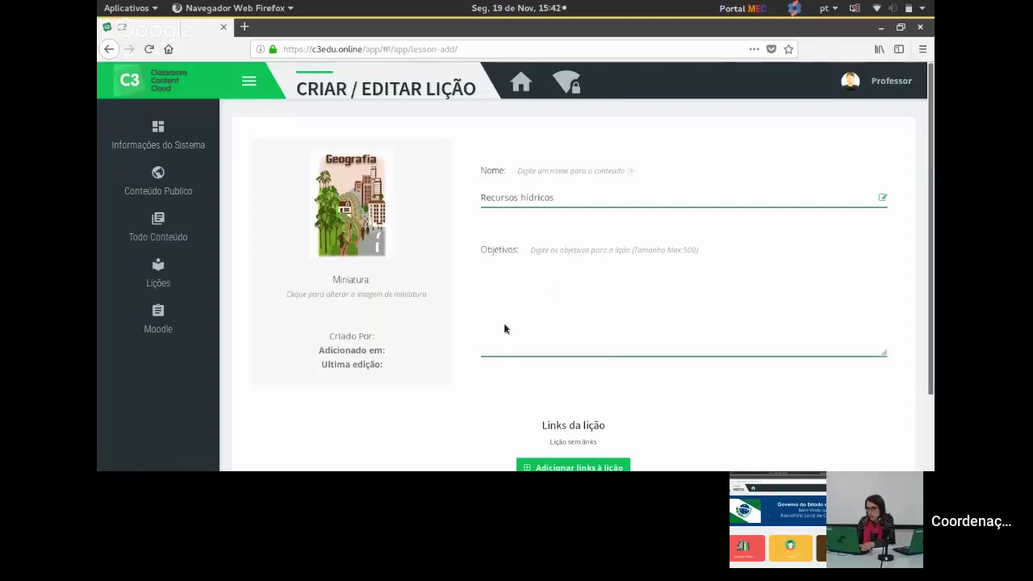
{"action": "key", "text": "alt+Tab"}
{"action": "left_click_drag", "start_coordinate": [571, 283], "coordinate": [411, 237]}
{"action": "key", "text": "ctrl+c"}
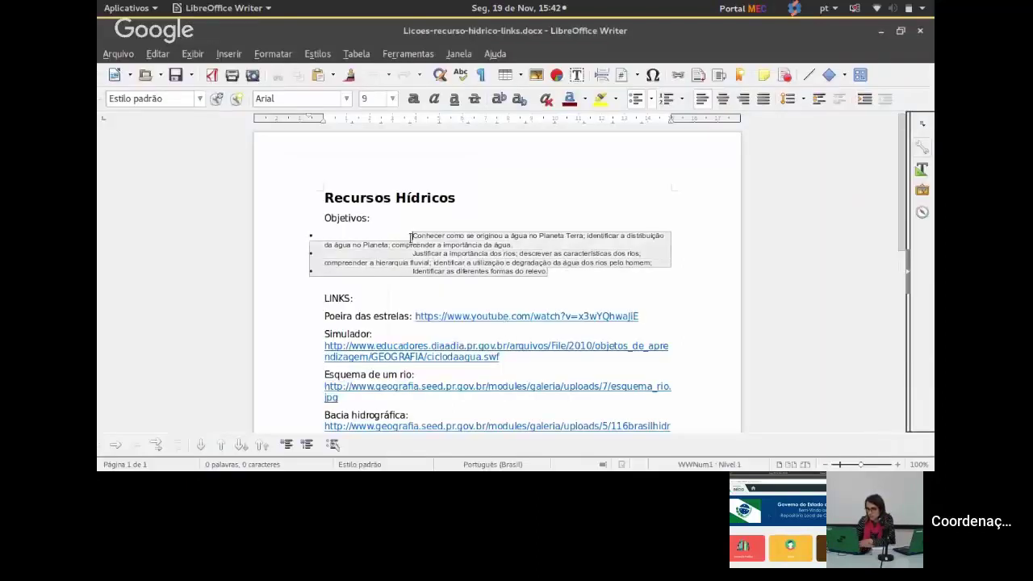
{"action": "key", "text": "alt+Tab"}
{"action": "left_click", "coordinate": [519, 284]}
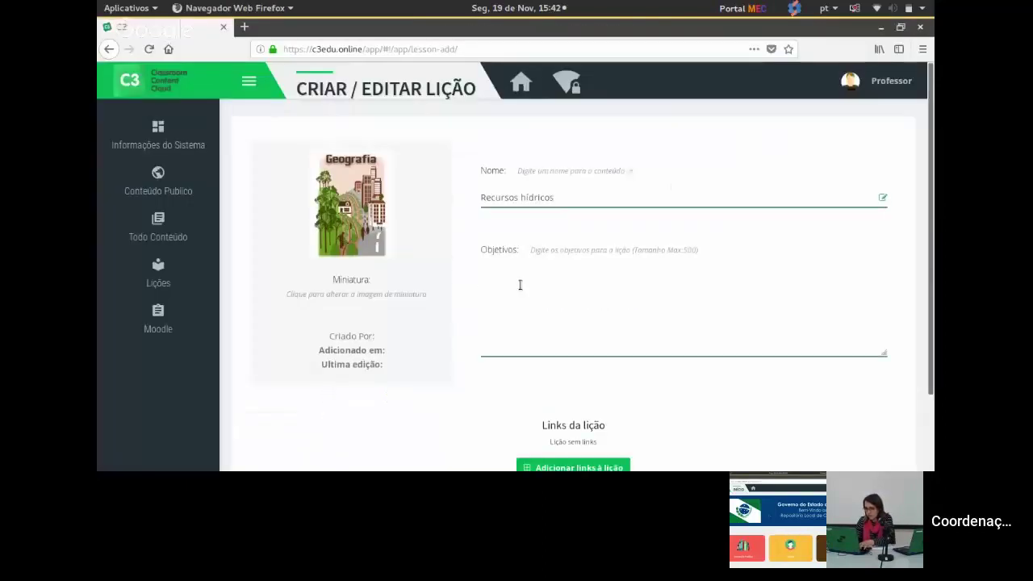
{"action": "key", "text": "ctrl+v"}
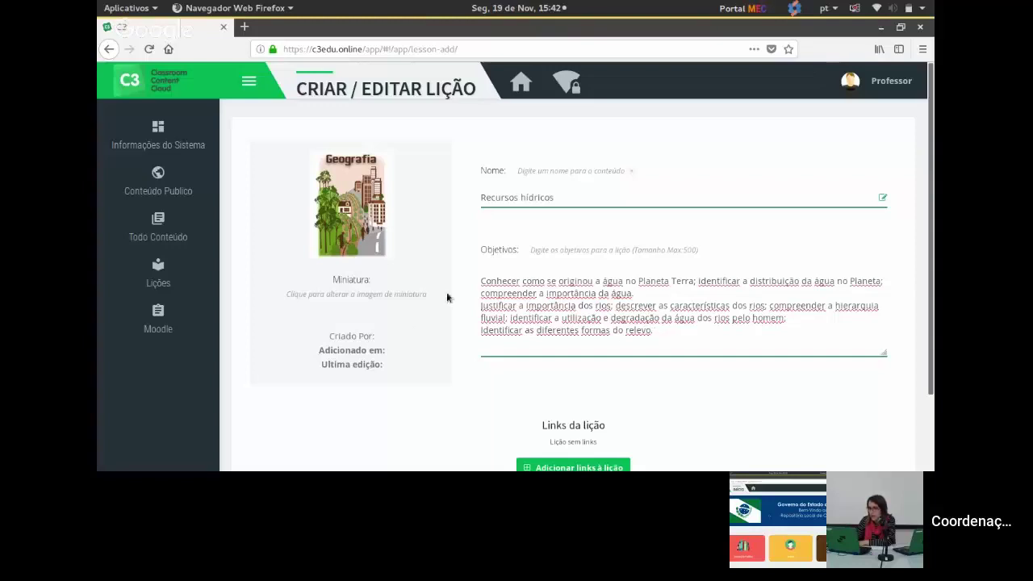
- Start a new lesson link and title it "Simulador", copying the title from the Writer document
{"action": "scroll", "coordinate": [456, 287], "scroll_direction": "down", "scroll_amount": 2}
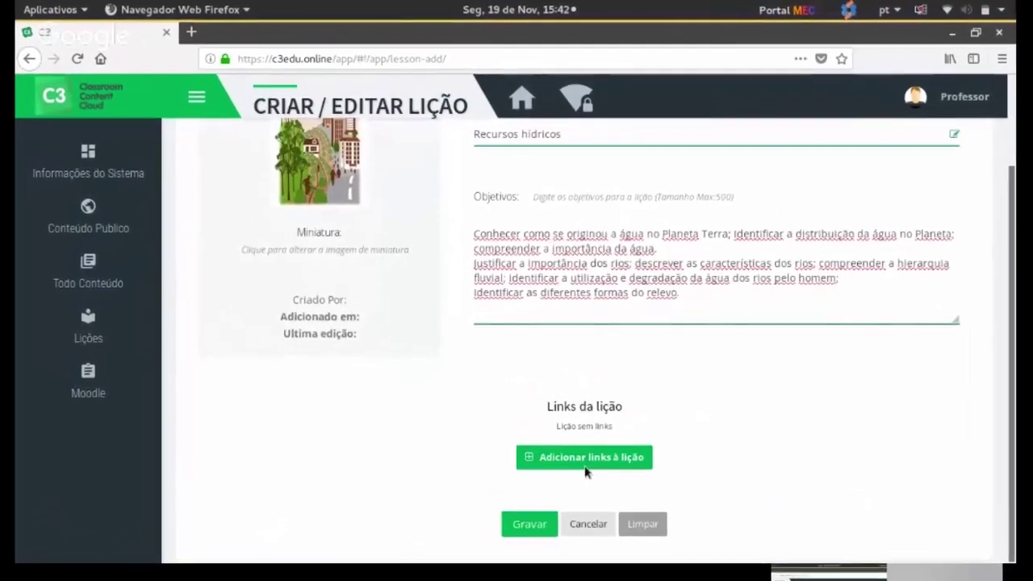
{"action": "left_click", "coordinate": [574, 384]}
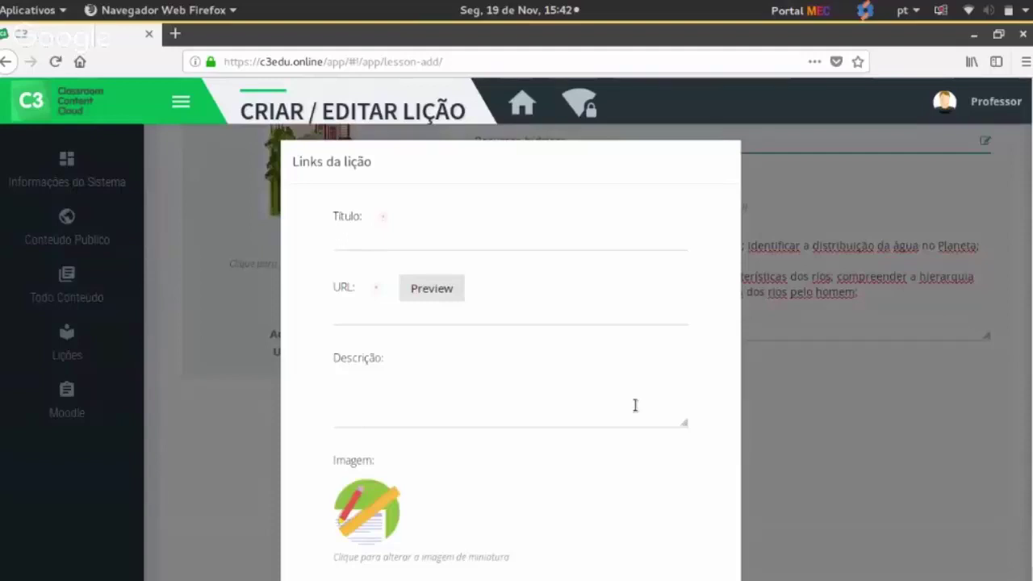
{"action": "scroll", "coordinate": [635, 405], "scroll_direction": "down", "scroll_amount": 1}
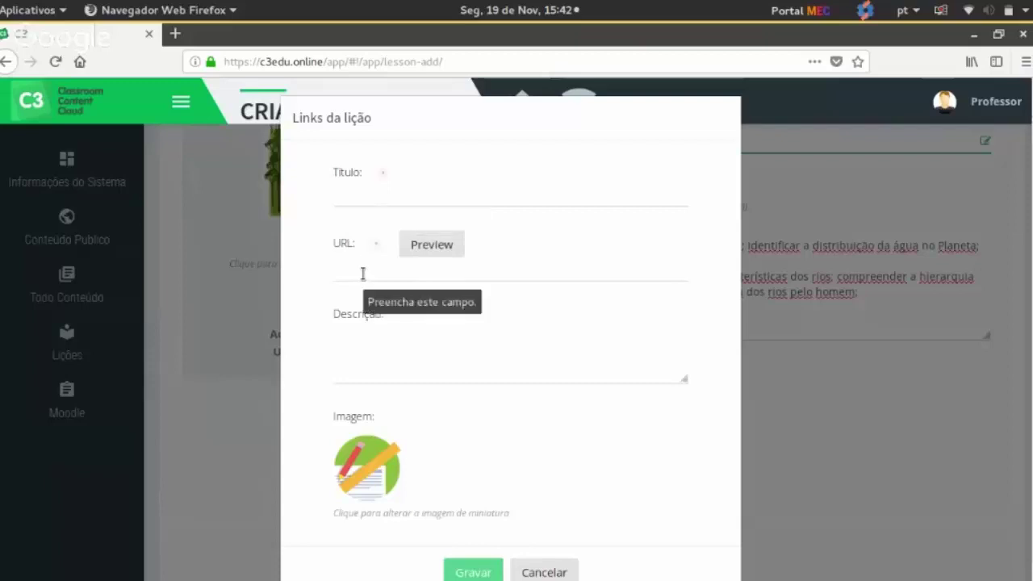
{"action": "left_click", "coordinate": [355, 338]}
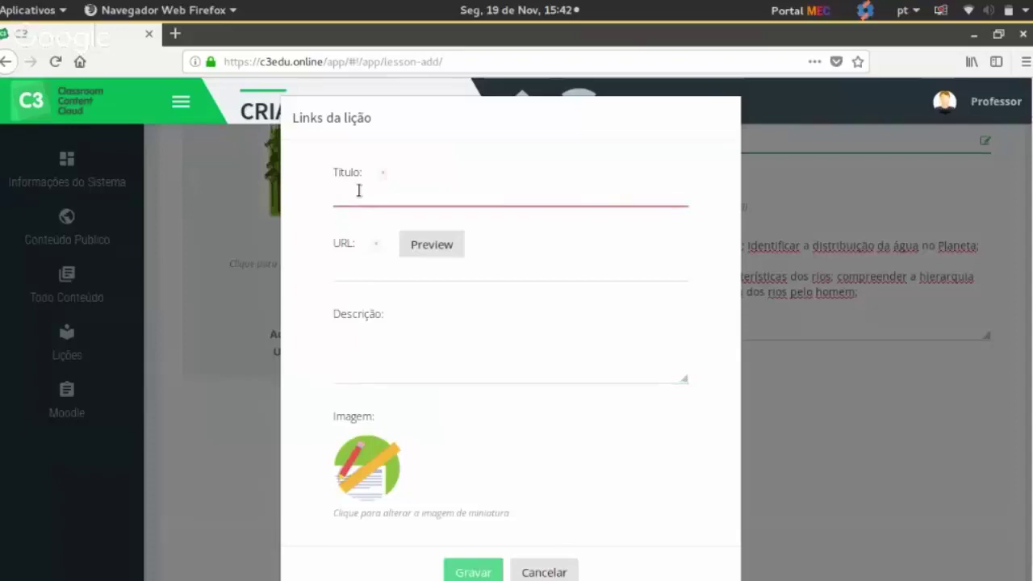
{"action": "key", "text": "alt+Tab"}
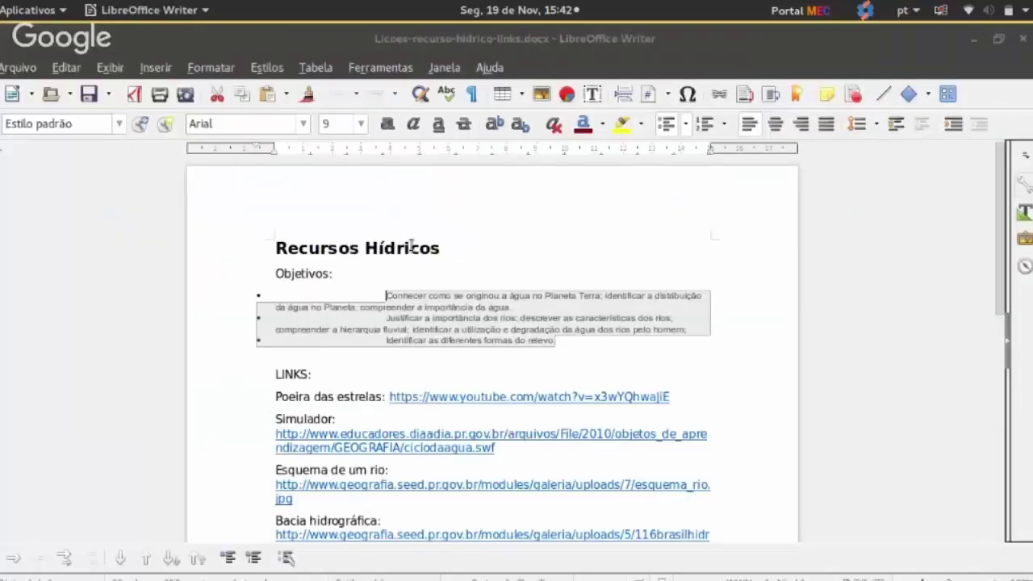
{"action": "left_click", "coordinate": [337, 420]}
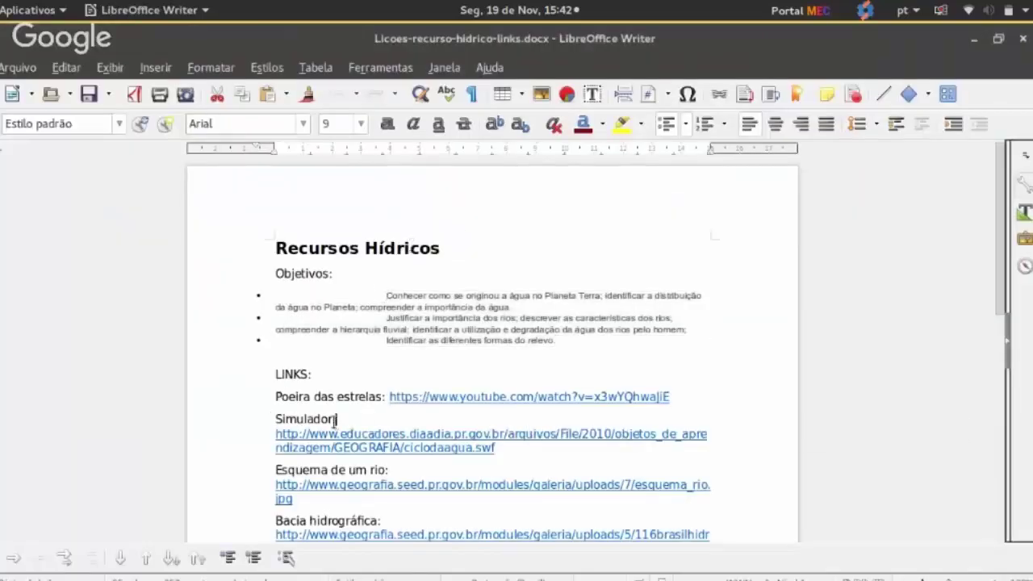
{"action": "key", "text": "shift+Left"}
{"action": "key", "text": "shift+Left"}
{"action": "key", "text": "shift+Left"}
{"action": "key", "text": "shift+Left"}
{"action": "key", "text": "shift+Left"}
{"action": "key", "text": "shift+Left"}
{"action": "key", "text": "shift+Left"}
{"action": "key", "text": "shift+Left"}
{"action": "key", "text": "shift+Left"}
{"action": "key", "text": "shift+Left"}
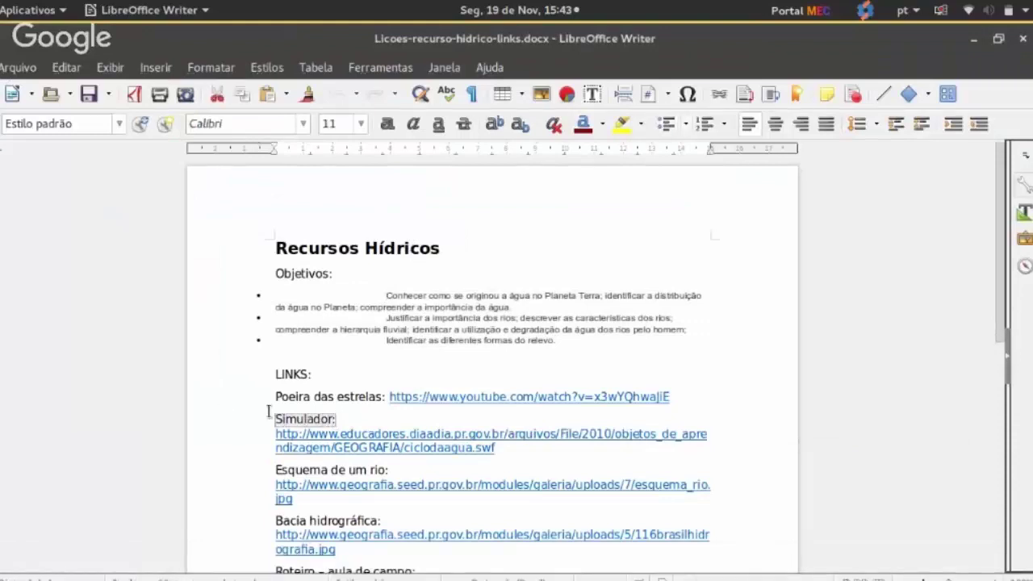
{"action": "key", "text": "ctrl+c"}
{"action": "key", "text": "alt+Tab"}
{"action": "key", "text": "ctrl+v"}
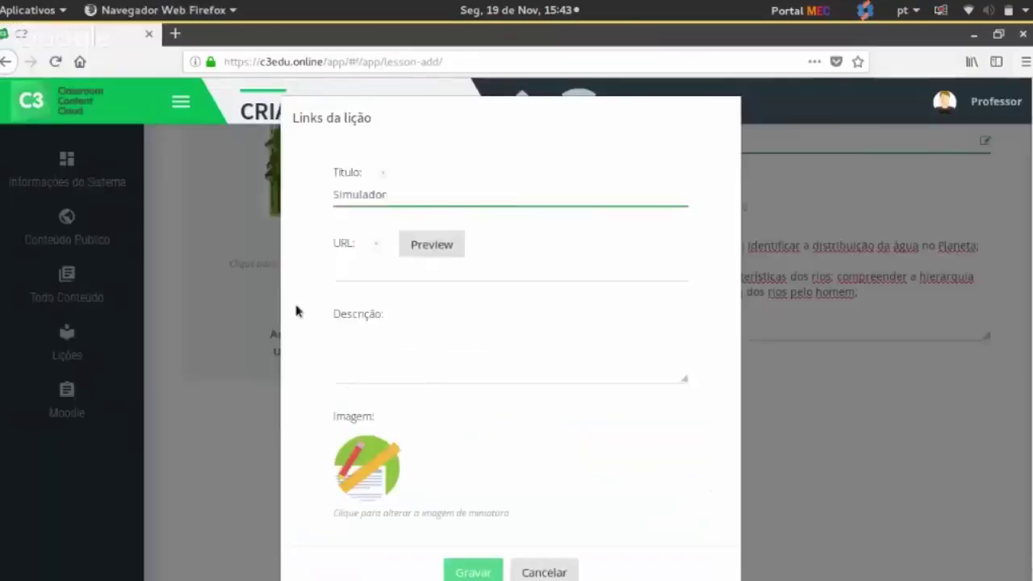
- Copy the simulator's ciclodaagua.swf address from the Writer document into the link's URL field and save the link
{"action": "left_click", "coordinate": [346, 273]}
{"action": "key", "text": "alt+Tab"}
{"action": "left_click", "coordinate": [496, 448]}
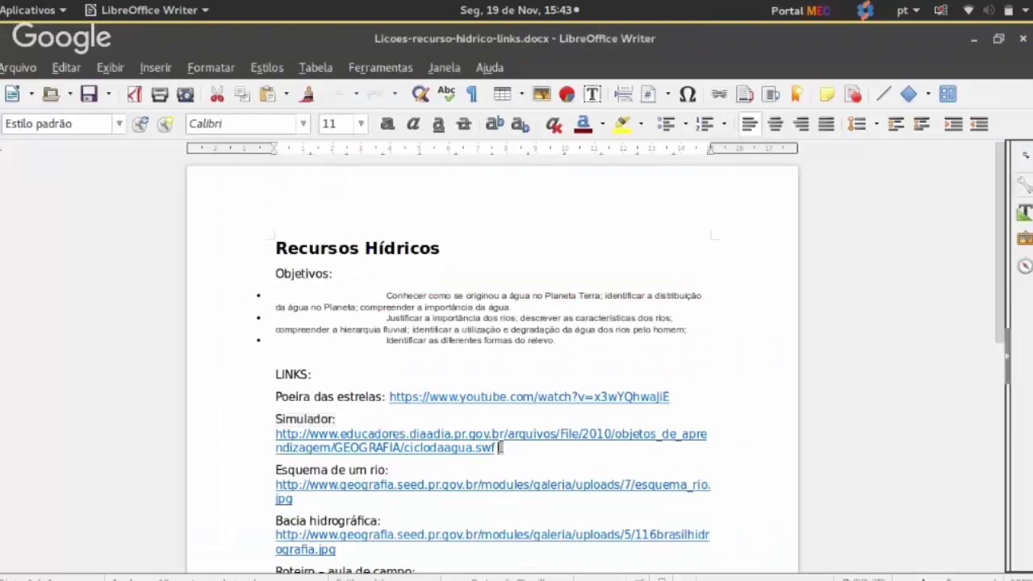
{"action": "triple_click", "coordinate": [356, 435]}
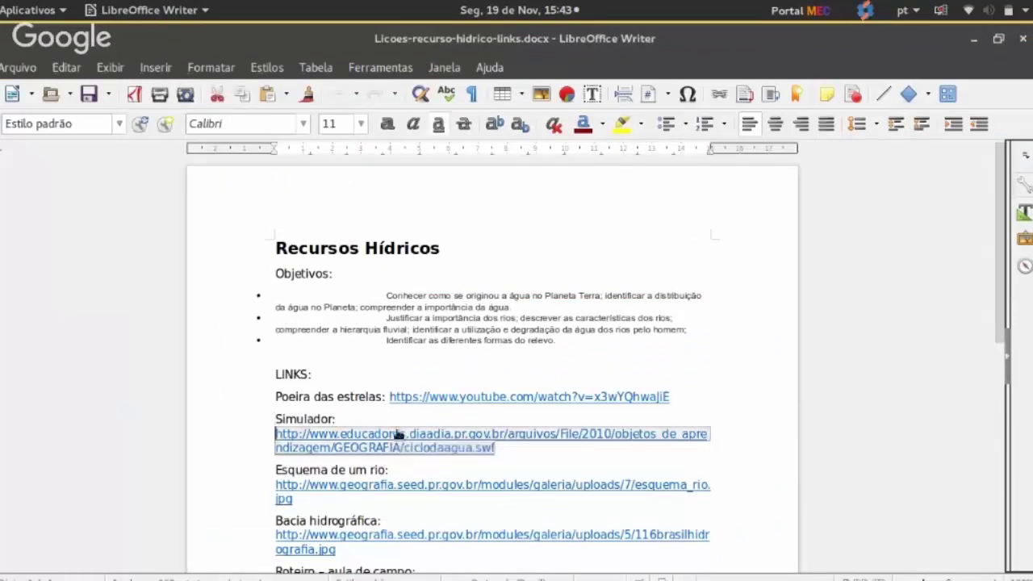
{"action": "key", "text": "ctrl+c"}
{"action": "key", "text": "alt+Tab"}
{"action": "left_click", "coordinate": [420, 280]}
{"action": "key", "text": "ctrl+v"}
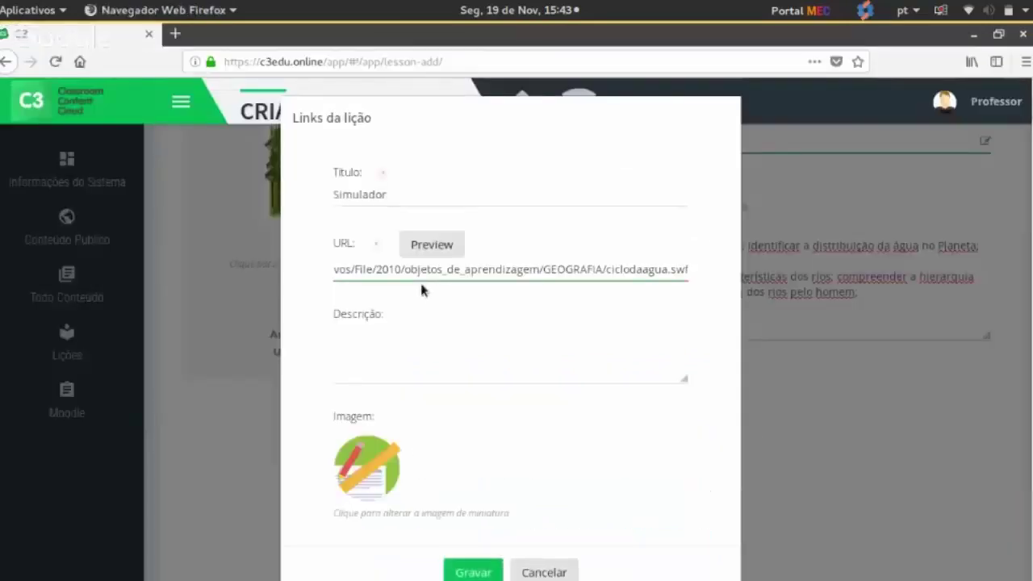
{"action": "left_click", "coordinate": [704, 326]}
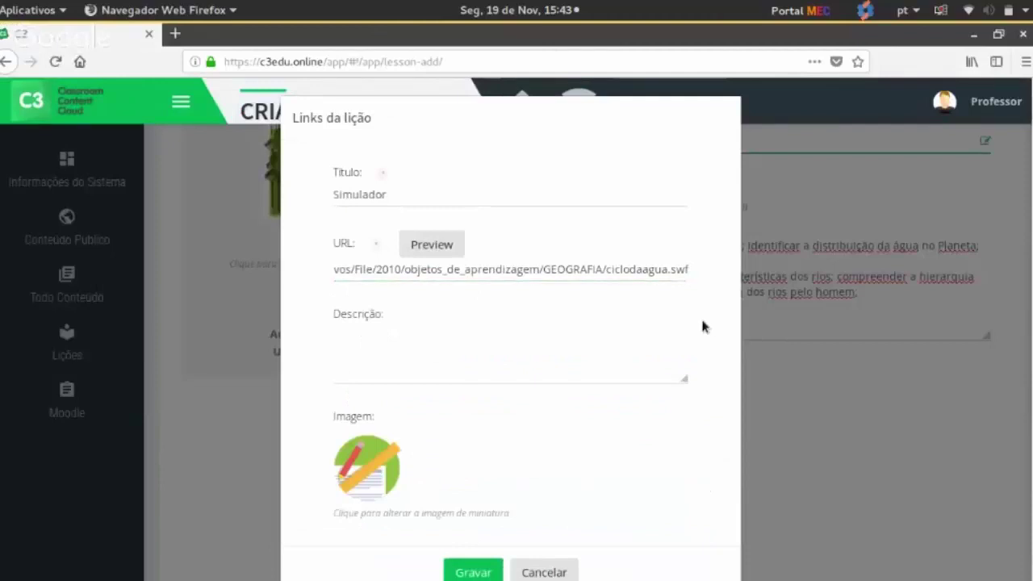
{"action": "scroll", "coordinate": [704, 326], "scroll_direction": "down", "scroll_amount": 1}
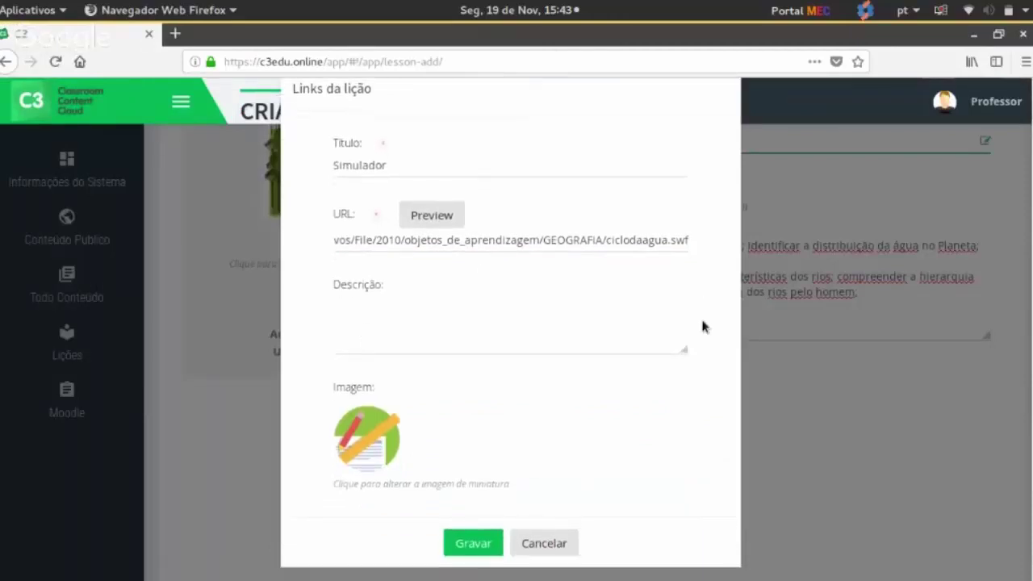
{"action": "left_click", "coordinate": [452, 549]}
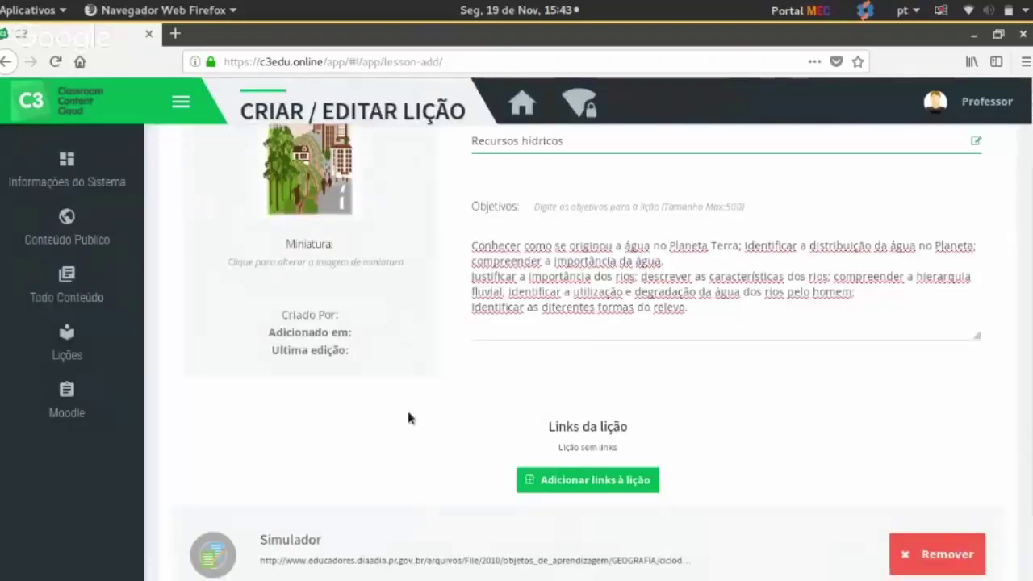
- Start a second lesson link titled "Vídeo - Poeira das estrelas", taking the video name from the Writer document
{"action": "scroll", "coordinate": [408, 417], "scroll_direction": "down", "scroll_amount": 1}
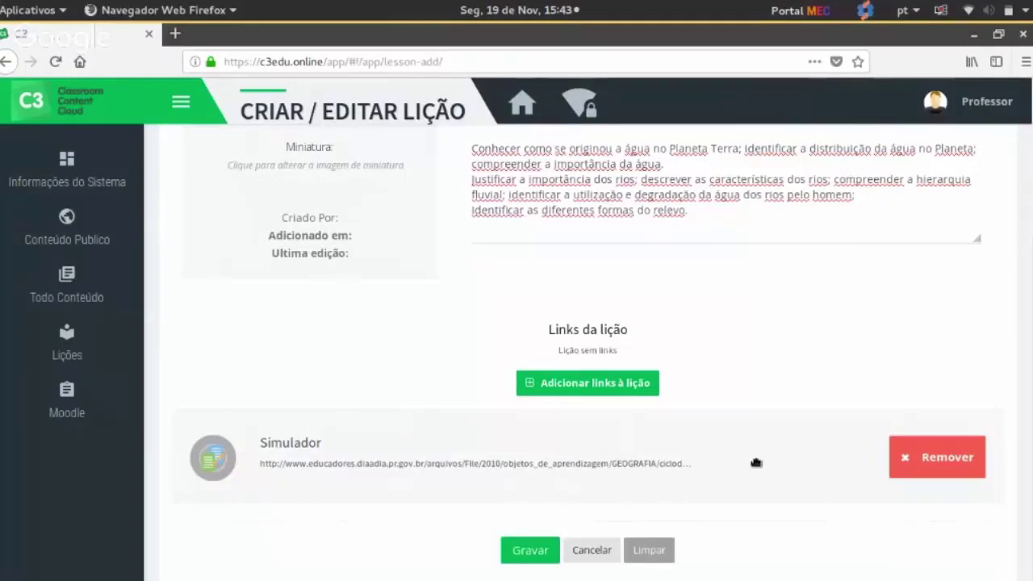
{"action": "left_click", "coordinate": [596, 384]}
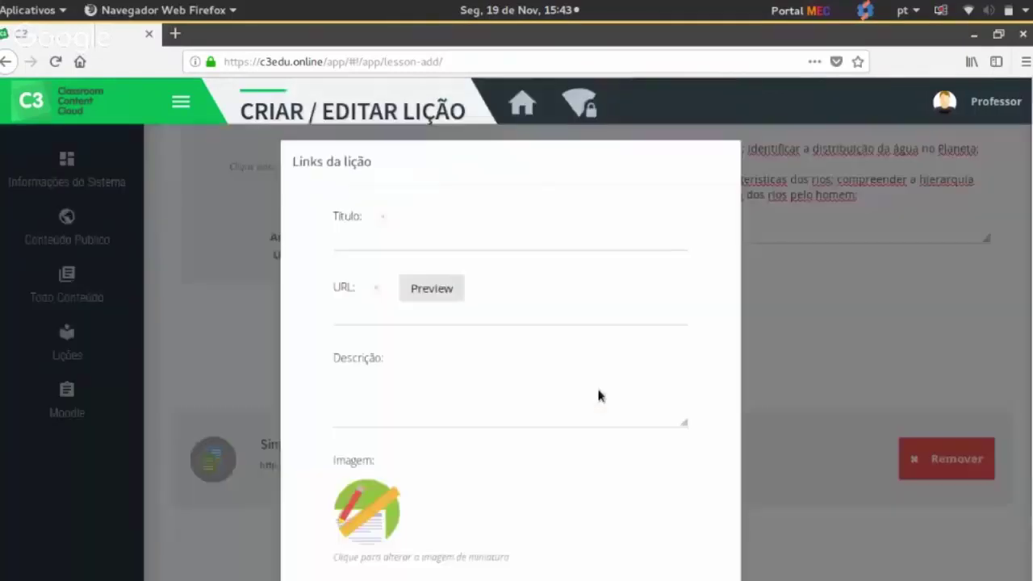
{"action": "key", "text": "alt+Tab"}
{"action": "left_click_drag", "start_coordinate": [390, 396], "coordinate": [280, 396]}
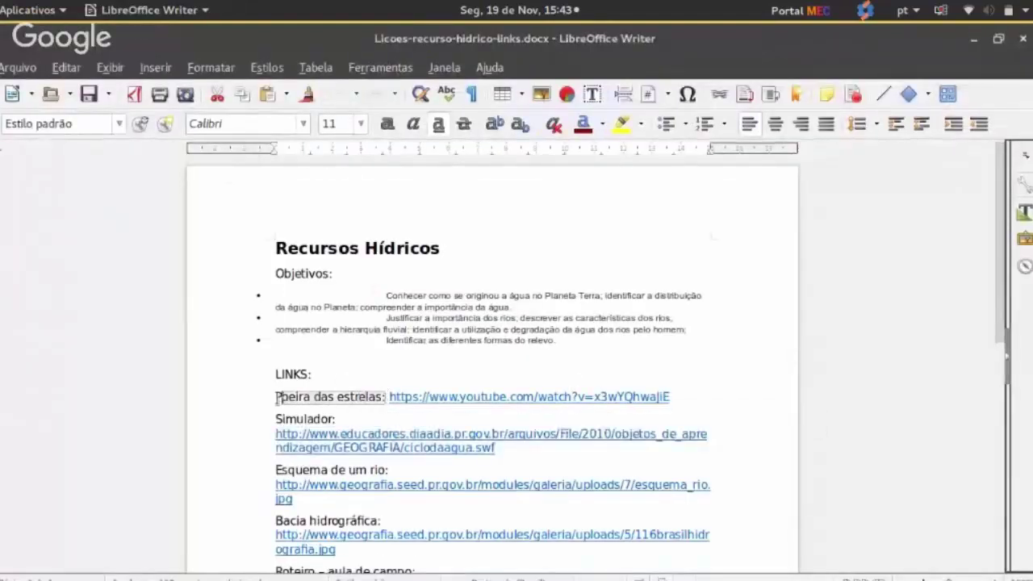
{"action": "key", "text": "alt+Tab"}
{"action": "left_click", "coordinate": [385, 242]}
{"action": "type", "text": "Vídeo -"}
{"action": "key", "text": "ctrl+v"}
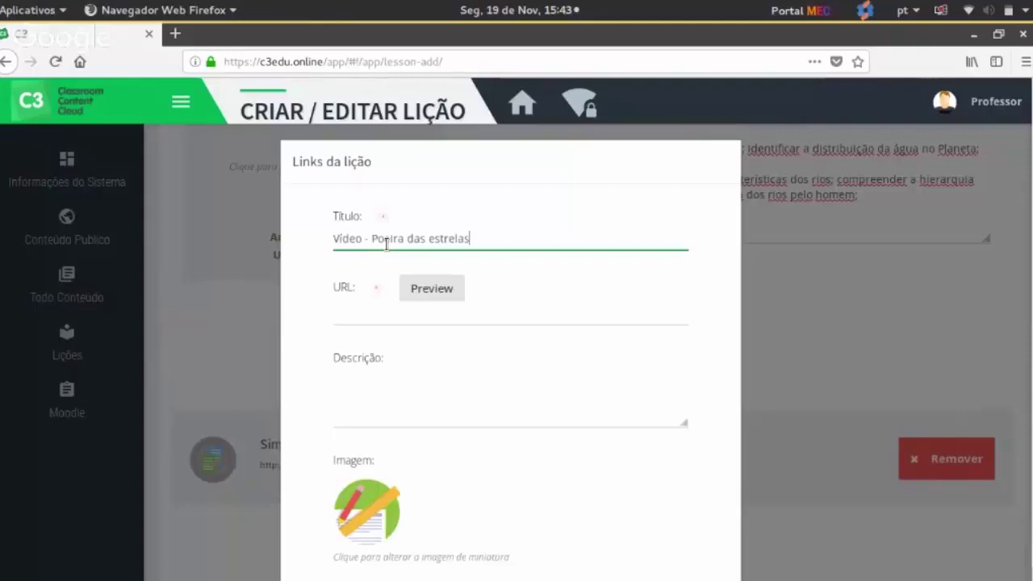
- Copy the Poeira das estrelas YouTube address from the Writer document into the link's URL field and save the link
{"action": "key", "text": "alt+Tab"}
{"action": "key", "text": "End"}
{"action": "left_click", "coordinate": [389, 396], "text": "shift"}
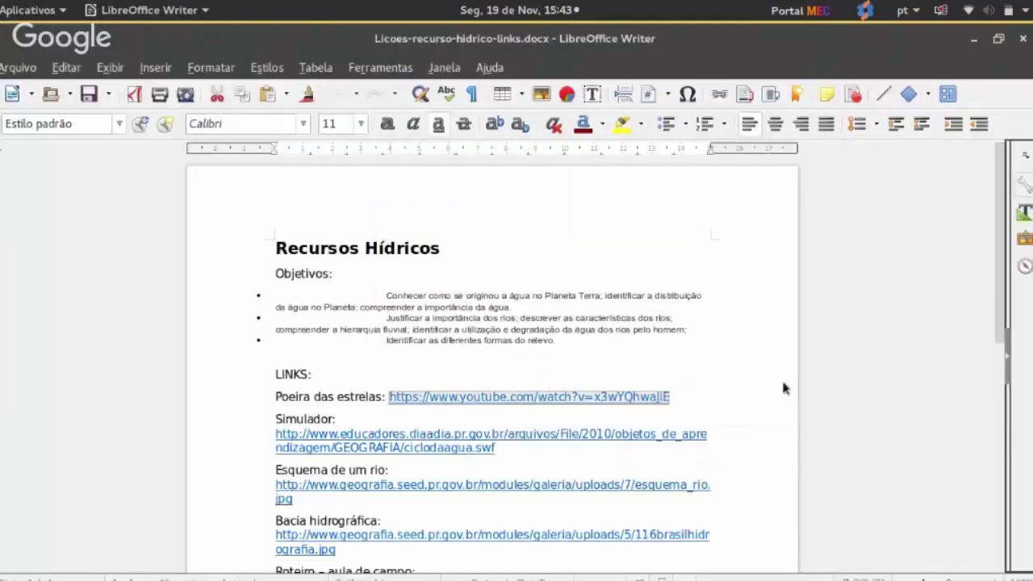
{"action": "key", "text": "ctrl+c"}
{"action": "key", "text": "alt+Tab"}
{"action": "left_click", "coordinate": [417, 318]}
{"action": "key", "text": "ctrl+v"}
{"action": "scroll", "coordinate": [339, 380], "scroll_direction": "down", "scroll_amount": 1}
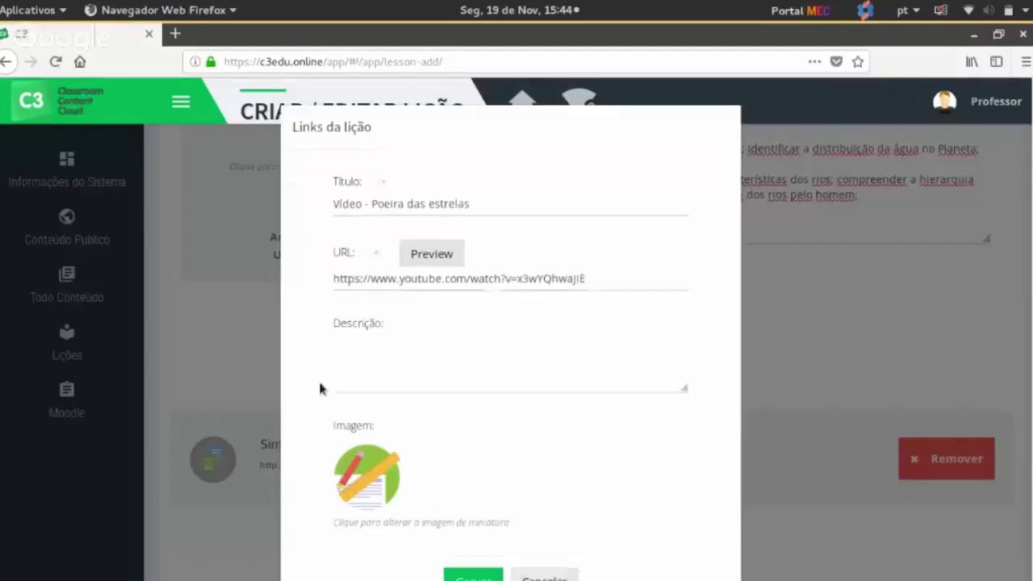
{"action": "scroll", "coordinate": [319, 389], "scroll_direction": "down", "scroll_amount": 1}
{"action": "left_click", "coordinate": [477, 551]}
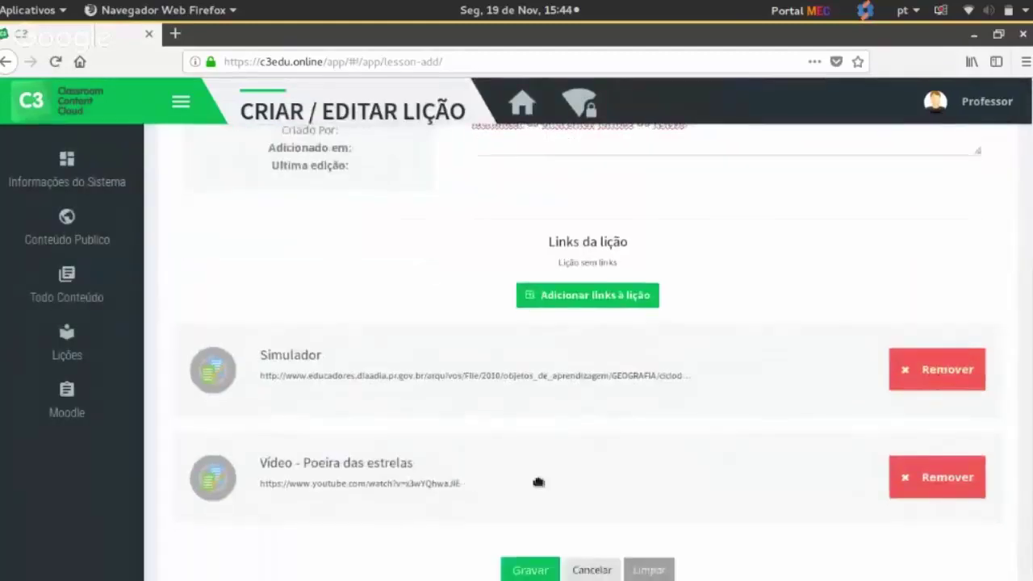
- Start a third lesson link and title it "Esquema de um rio", copying the title from the Writer document
{"action": "left_click", "coordinate": [593, 293]}
{"action": "key", "text": "alt+Tab"}
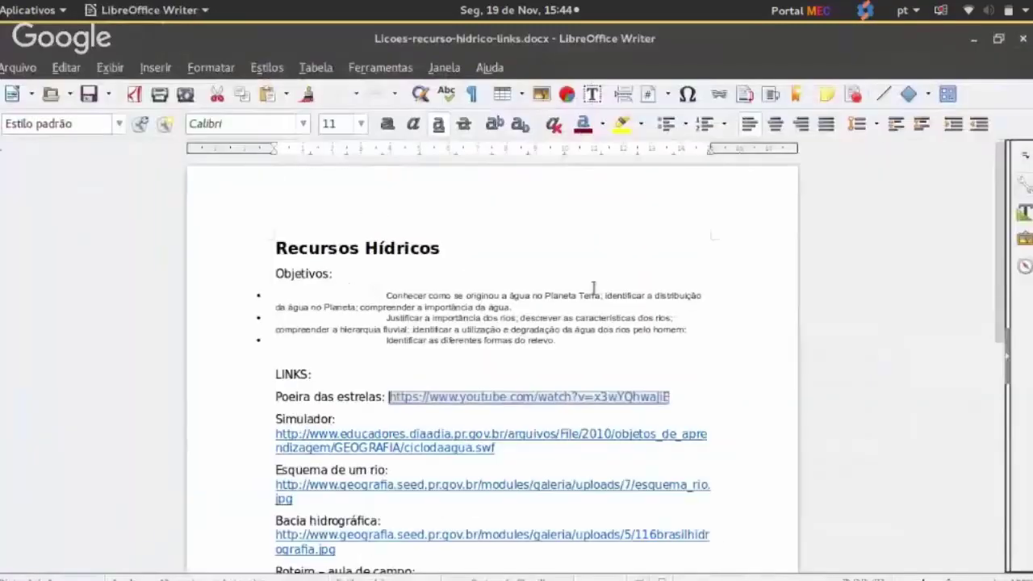
{"action": "left_click_drag", "start_coordinate": [389, 471], "coordinate": [275, 470]}
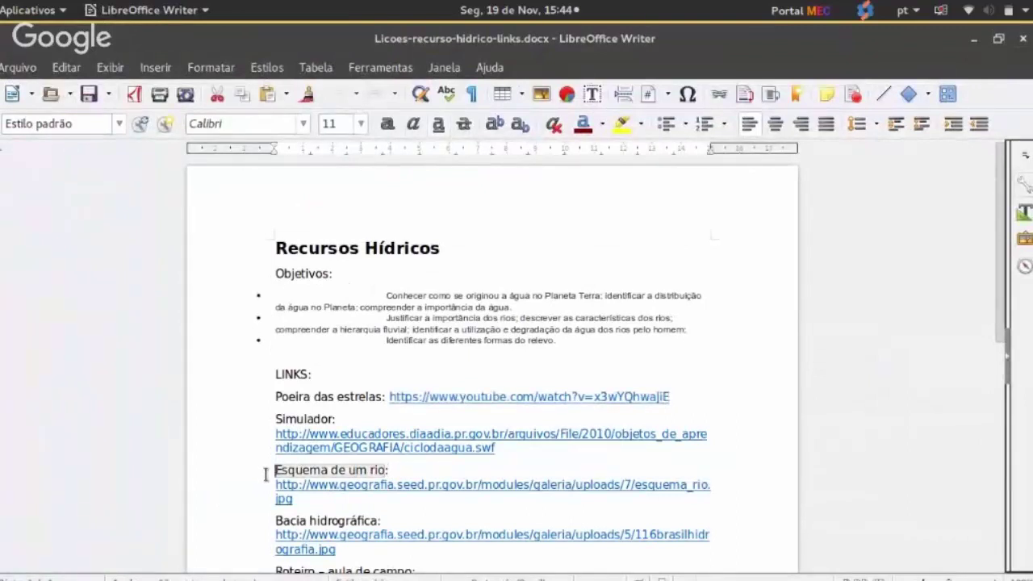
{"action": "key", "text": "ctrl+c"}
{"action": "key", "text": "alt+Tab"}
{"action": "left_click", "coordinate": [429, 240]}
{"action": "key", "text": "ctrl+v"}
- Copy the esquema_rio.jpg address from the Writer document into the link's URL field and save the link
{"action": "left_click", "coordinate": [389, 311]}
{"action": "key", "text": "alt+Tab"}
{"action": "left_click", "coordinate": [293, 499]}
{"action": "left_click", "coordinate": [276, 485], "text": "shift"}
{"action": "key", "text": "ctrl+c"}
{"action": "key", "text": "alt+Tab"}
{"action": "key", "text": "ctrl+v"}
{"action": "scroll", "coordinate": [646, 379], "scroll_direction": "down", "scroll_amount": 2}
{"action": "left_click", "coordinate": [498, 545]}
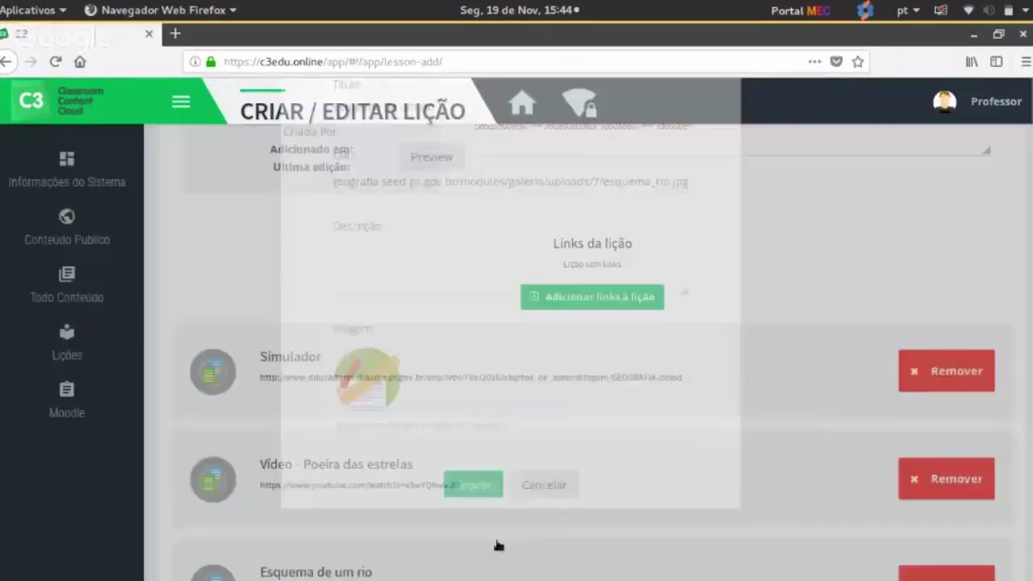
- Start a fourth lesson link and title it "Bacia hidrográfica", copying the title from the Writer document
{"action": "scroll", "coordinate": [566, 485], "scroll_direction": "down", "scroll_amount": 2}
{"action": "left_click", "coordinate": [654, 213]}
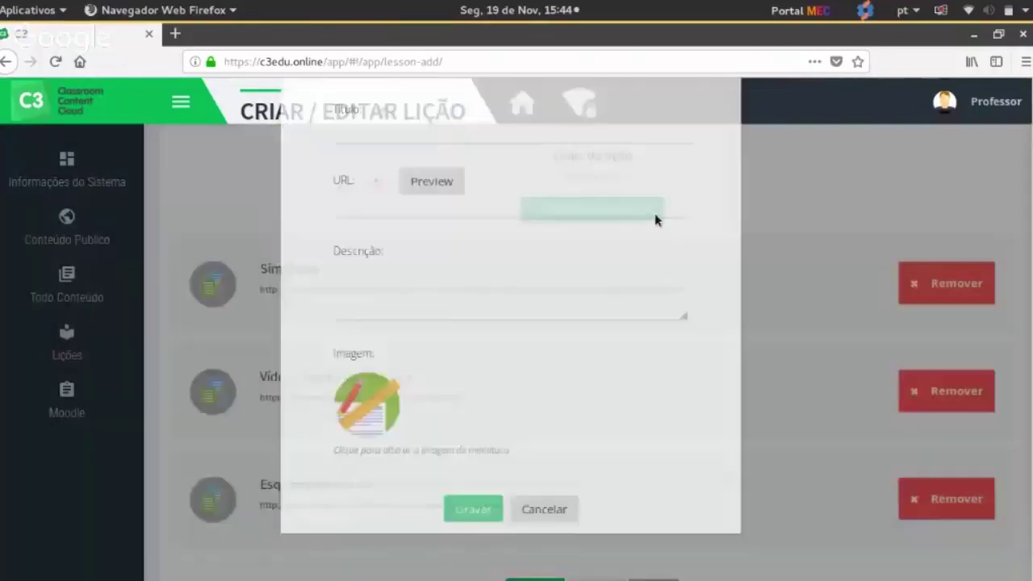
{"action": "key", "text": "alt+Tab"}
{"action": "triple_click", "coordinate": [272, 521]}
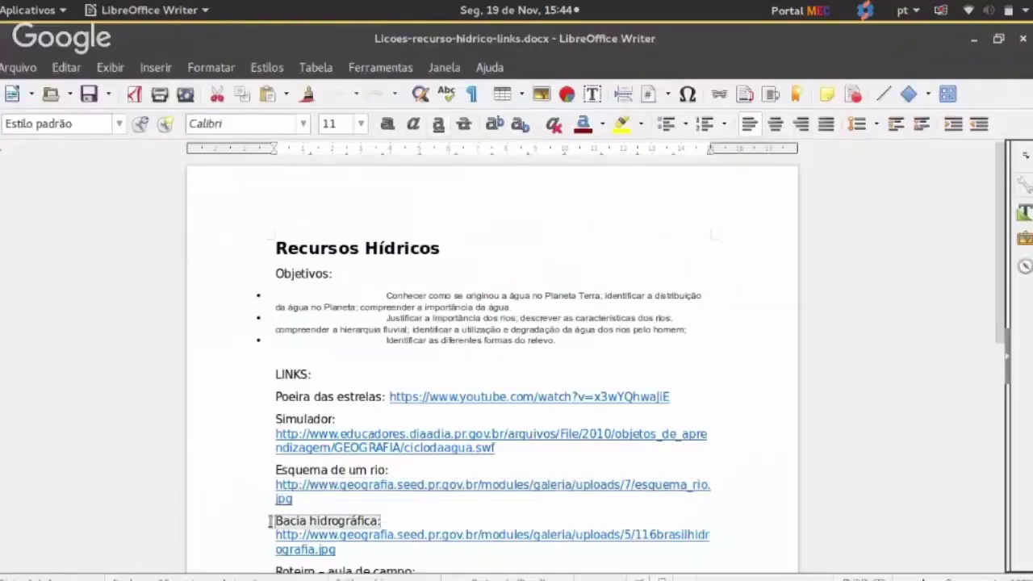
{"action": "key", "text": "ctrl+c"}
{"action": "key", "text": "alt+Tab"}
{"action": "left_click", "coordinate": [429, 245]}
{"action": "key", "text": "ctrl+v"}
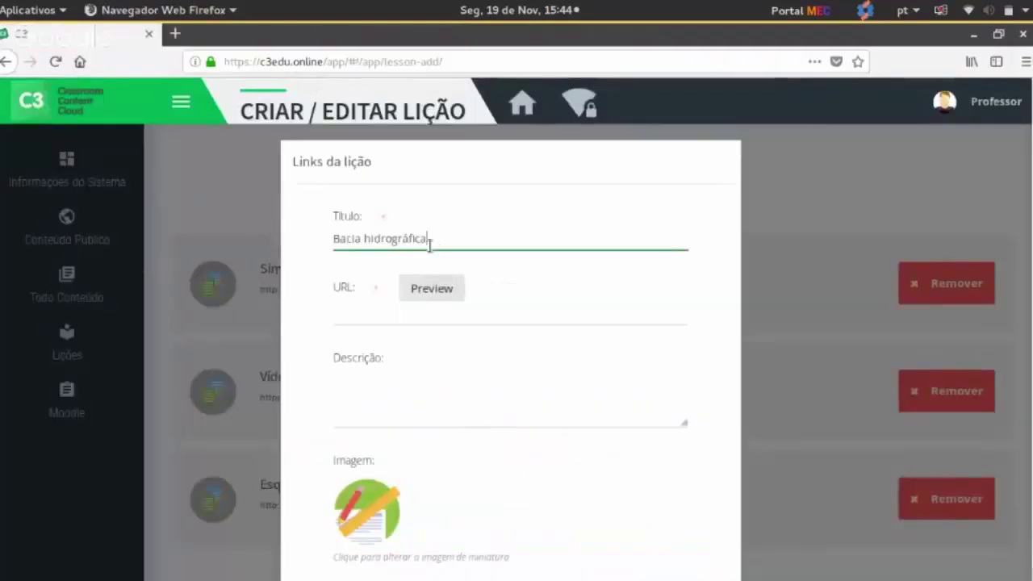
- Copy the 116brasilhidrografia.jpg address from the Writer document into the link's URL field and save the link
{"action": "key", "text": "alt+Tab"}
{"action": "triple_click", "coordinate": [313, 472]}
{"action": "key", "text": "shift+Left"}
{"action": "key", "text": "shift+Left"}
{"action": "key", "text": "shift+Left"}
{"action": "key", "text": "shift+Left"}
{"action": "key", "text": "shift+Left"}
{"action": "key", "text": "shift+Left"}
{"action": "key", "text": "shift+Left"}
{"action": "key", "text": "shift+Left"}
{"action": "key", "text": "shift+Left"}
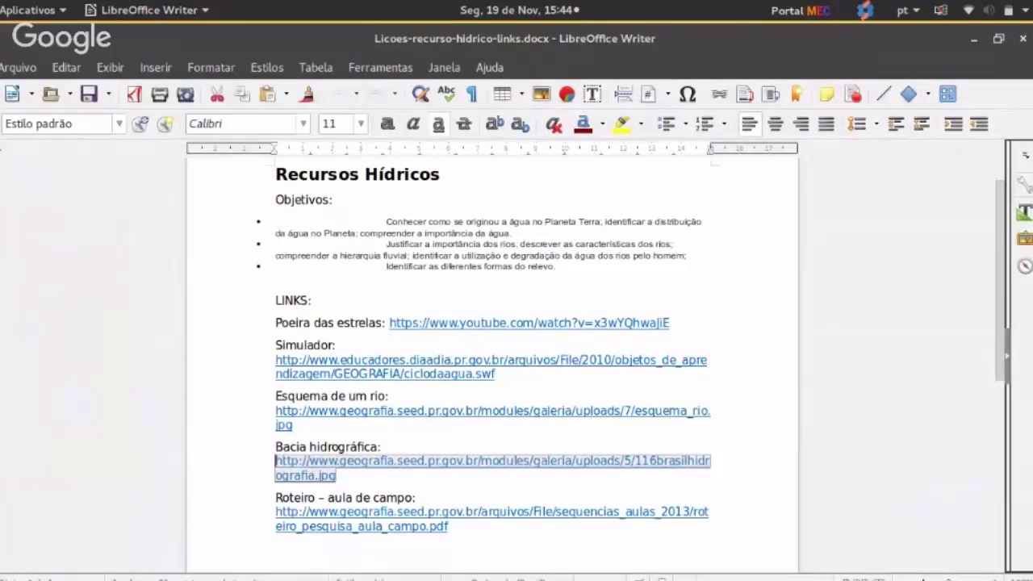
{"action": "key", "text": "ctrl+c"}
{"action": "key", "text": "alt+Tab"}
{"action": "left_click", "coordinate": [380, 318]}
{"action": "key", "text": "ctrl+v"}
{"action": "scroll", "coordinate": [388, 465], "scroll_direction": "down", "scroll_amount": 1}
{"action": "left_click", "coordinate": [462, 543]}
{"action": "scroll", "coordinate": [681, 438], "scroll_direction": "down", "scroll_amount": 3}
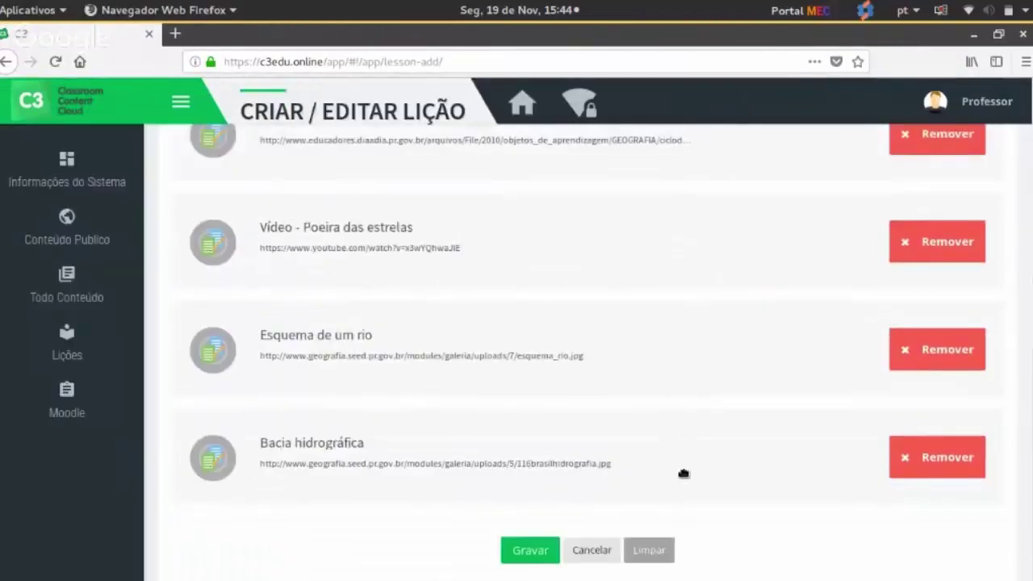
- Start a fifth lesson link and title it "Roteiro – aula de campo", copying the title from the Writer document
{"action": "scroll", "coordinate": [648, 302], "scroll_direction": "up", "scroll_amount": 4}
{"action": "left_click", "coordinate": [646, 284]}
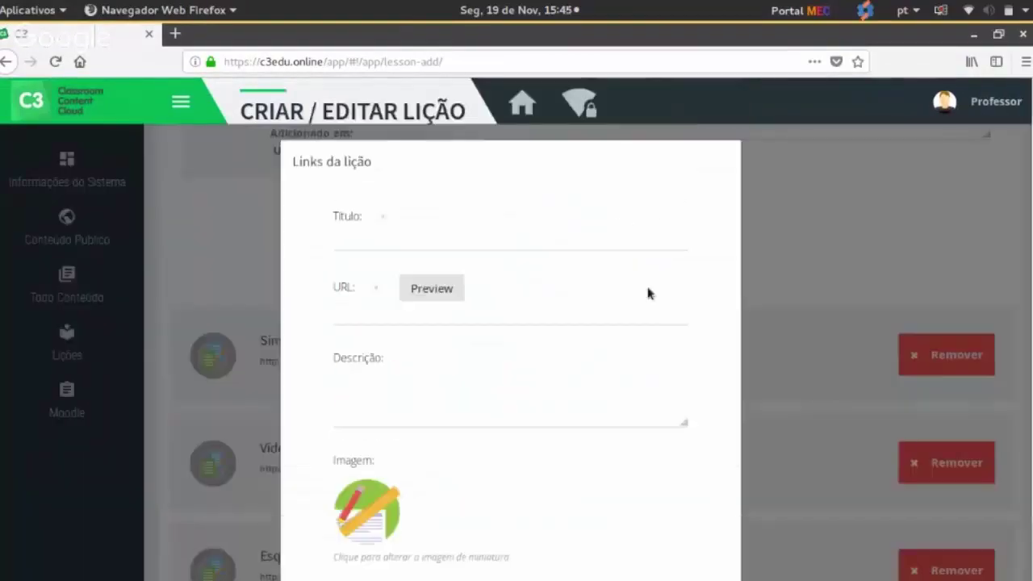
{"action": "key", "text": "alt+Tab"}
{"action": "scroll", "coordinate": [629, 294], "scroll_direction": "down", "scroll_amount": 3}
{"action": "left_click_drag", "start_coordinate": [418, 380], "coordinate": [273, 380]}
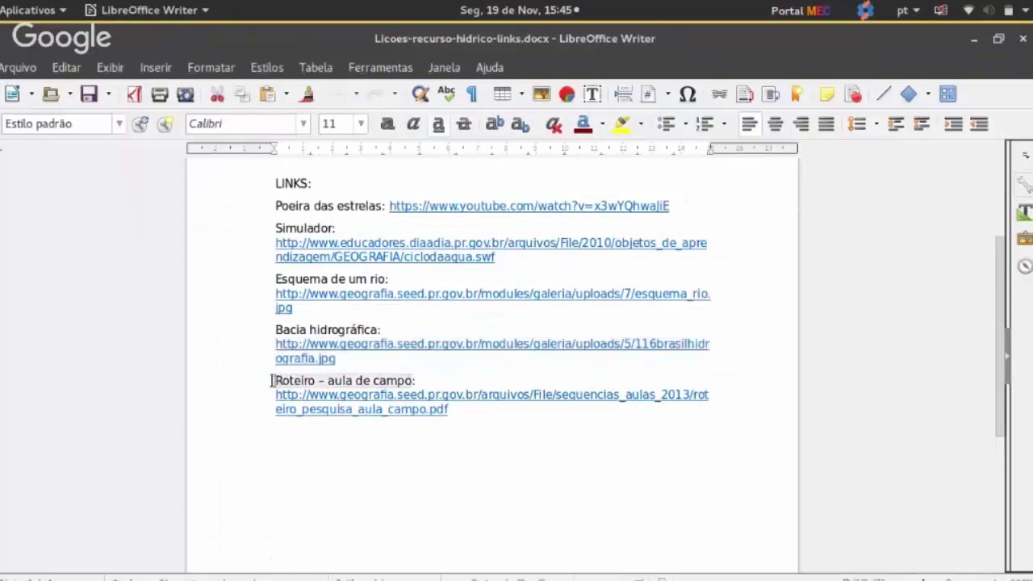
{"action": "key", "text": "ctrl+c"}
{"action": "key", "text": "alt+Tab"}
{"action": "left_click", "coordinate": [337, 235]}
{"action": "key", "text": "ctrl+v"}
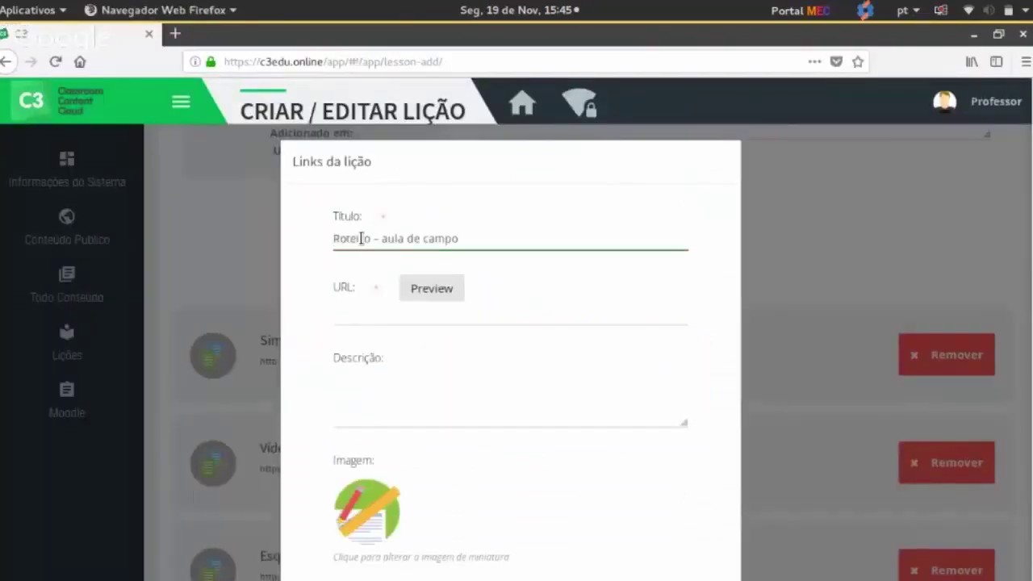
- Copy the roteiro_pesquisa_aula_campo.pdf address from the Writer document into the link's URL field and save the link
{"action": "key", "text": "alt+Tab"}
{"action": "left_click", "coordinate": [461, 410]}
{"action": "key", "text": "shift+Up"}
{"action": "key", "text": "shift+Left"}
{"action": "key", "text": "shift+Left"}
{"action": "key", "text": "shift+Left"}
{"action": "key", "text": "shift+Left"}
{"action": "key", "text": "shift+Left"}
{"action": "key", "text": "shift+Left"}
{"action": "key", "text": "shift+Left"}
{"action": "key", "text": "shift+Left"}
{"action": "key", "text": "shift+Left"}
{"action": "key", "text": "shift+Left"}
{"action": "key", "text": "shift+Left"}
{"action": "key", "text": "shift+Left"}
{"action": "key", "text": "shift+Left"}
{"action": "key", "text": "shift+Left"}
{"action": "key", "text": "shift+Left"}
{"action": "key", "text": "shift+Left"}
{"action": "key", "text": "shift+Left"}
{"action": "key", "text": "shift+Left"}
{"action": "key", "text": "shift+Left"}
{"action": "key", "text": "shift+Left"}
{"action": "key", "text": "shift+Left"}
{"action": "key", "text": "shift+Left"}
{"action": "key", "text": "shift+Left"}
{"action": "key", "text": "shift+Left"}
{"action": "key", "text": "shift+Left"}
{"action": "key", "text": "shift+Left"}
{"action": "key", "text": "shift+Left"}
{"action": "key", "text": "shift+Left"}
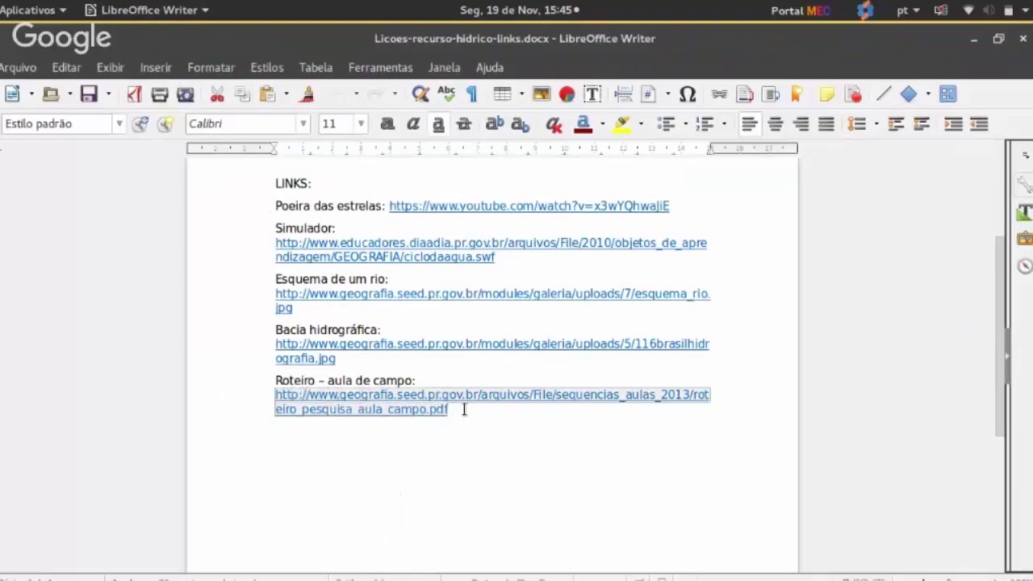
{"action": "key", "text": "ctrl+c"}
{"action": "key", "text": "alt+Tab"}
{"action": "left_click", "coordinate": [380, 309]}
{"action": "key", "text": "ctrl+v"}
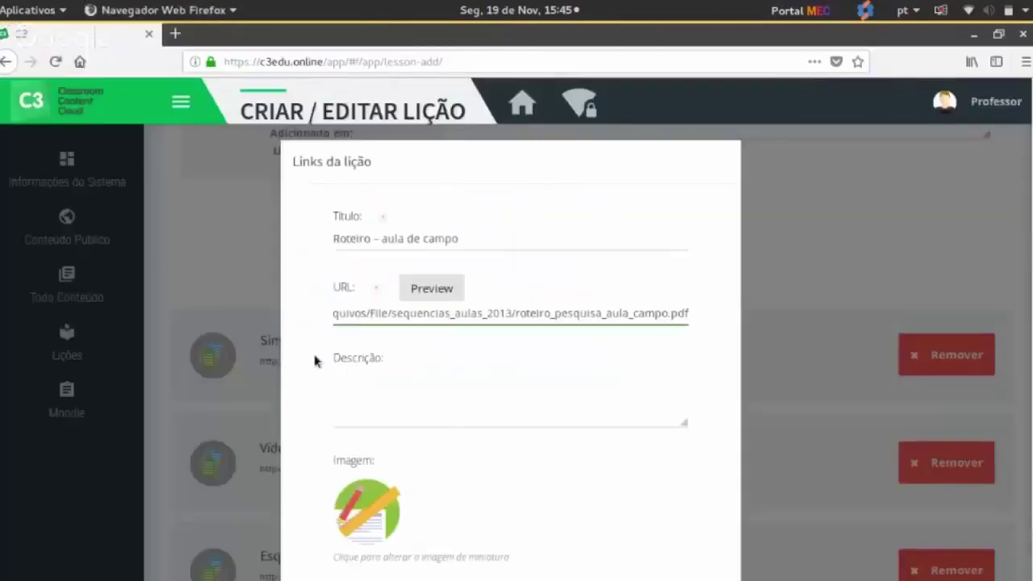
{"action": "scroll", "coordinate": [315, 360], "scroll_direction": "down", "scroll_amount": 1}
{"action": "left_click", "coordinate": [489, 548]}
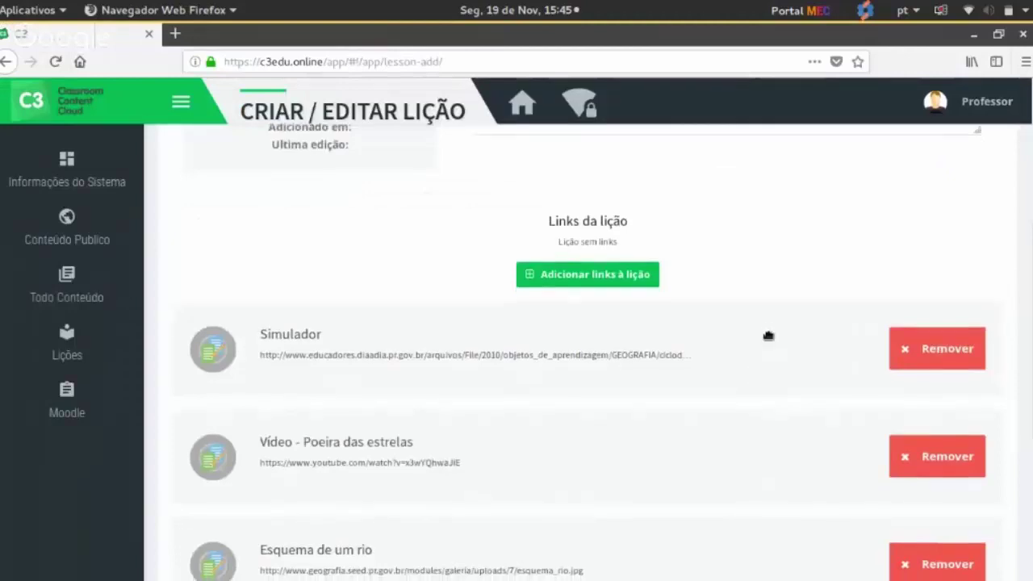
- Review the lesson's name, objectives and links, then save the "Recursos hídricos" lesson and confirm
{"action": "scroll", "coordinate": [768, 334], "scroll_direction": "down", "scroll_amount": 3}
{"action": "scroll", "coordinate": [768, 336], "scroll_direction": "down", "scroll_amount": 3}
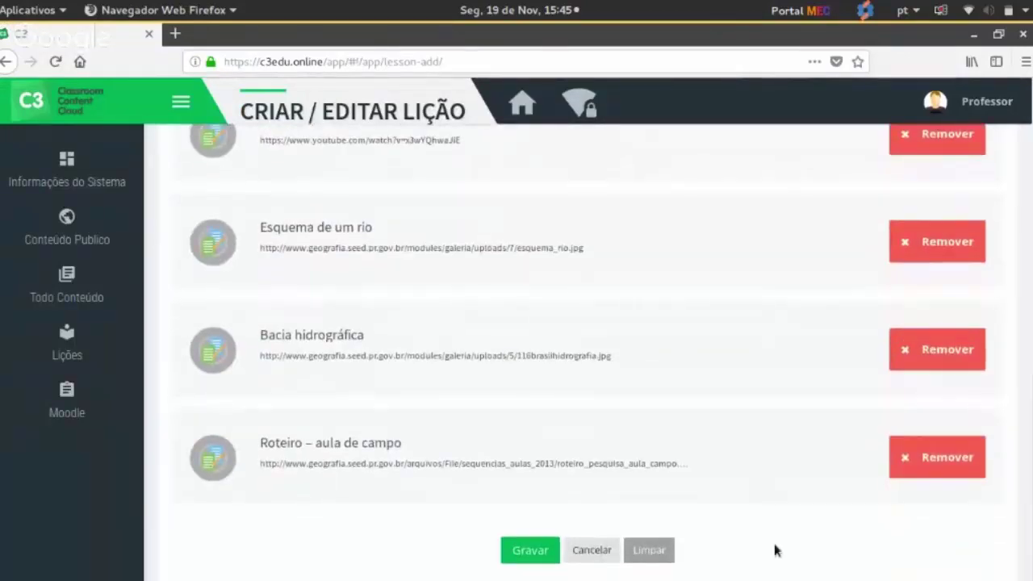
{"action": "scroll", "coordinate": [772, 542], "scroll_direction": "up", "scroll_amount": 3}
{"action": "scroll", "coordinate": [773, 531], "scroll_direction": "up", "scroll_amount": 8}
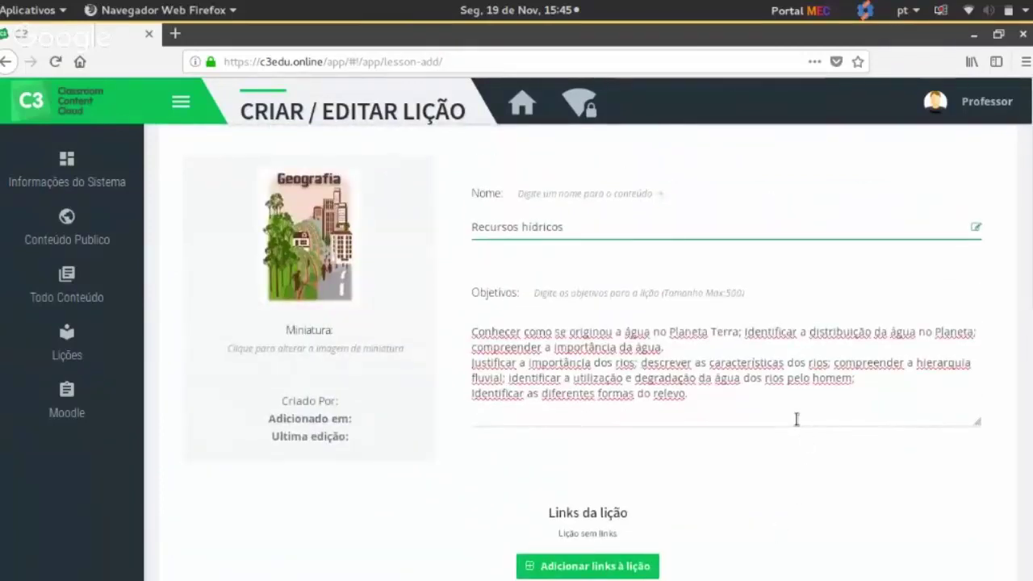
{"action": "scroll", "coordinate": [796, 419], "scroll_direction": "down", "scroll_amount": 5}
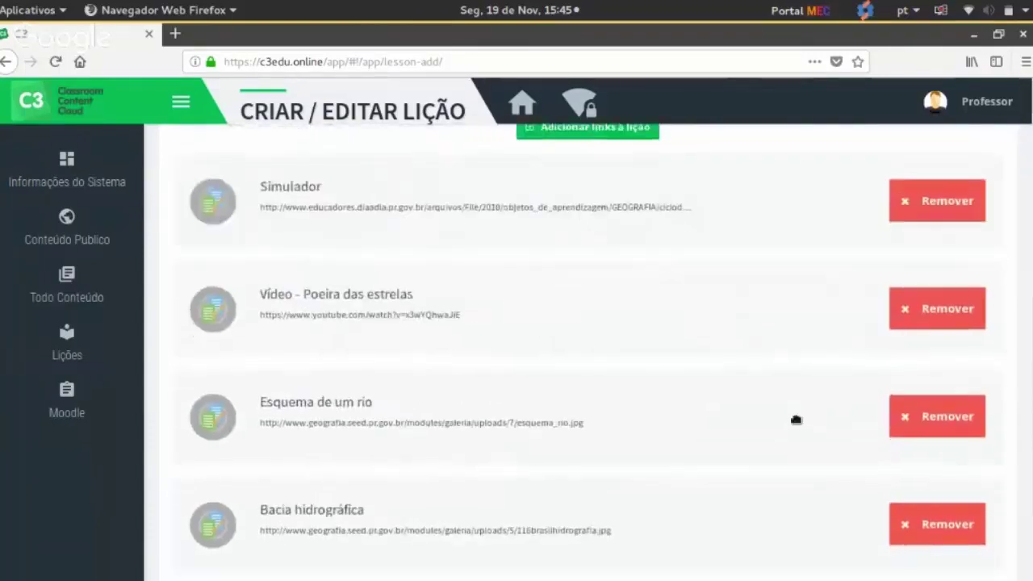
{"action": "scroll", "coordinate": [796, 419], "scroll_direction": "down", "scroll_amount": 3}
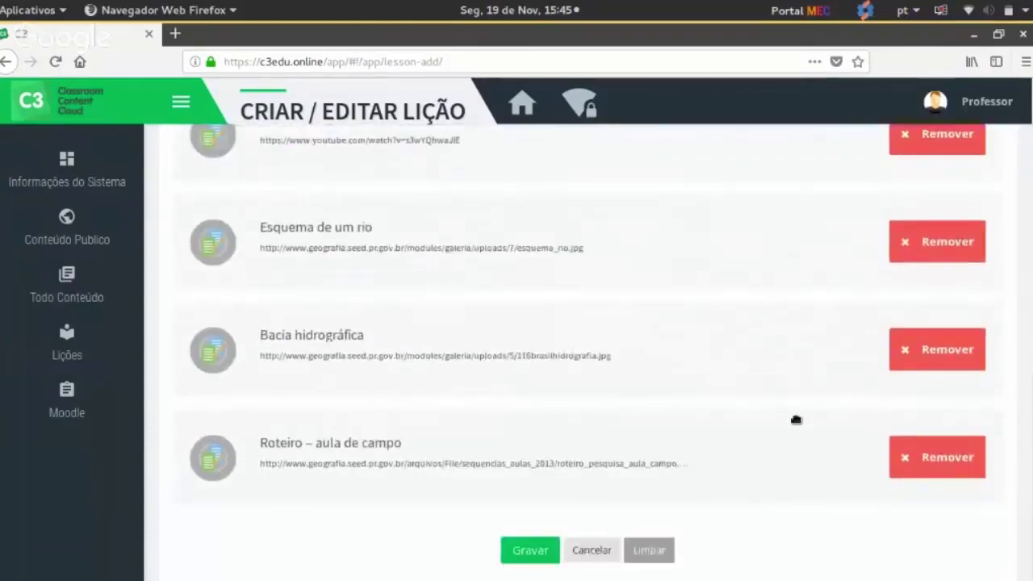
{"action": "left_click", "coordinate": [528, 549]}
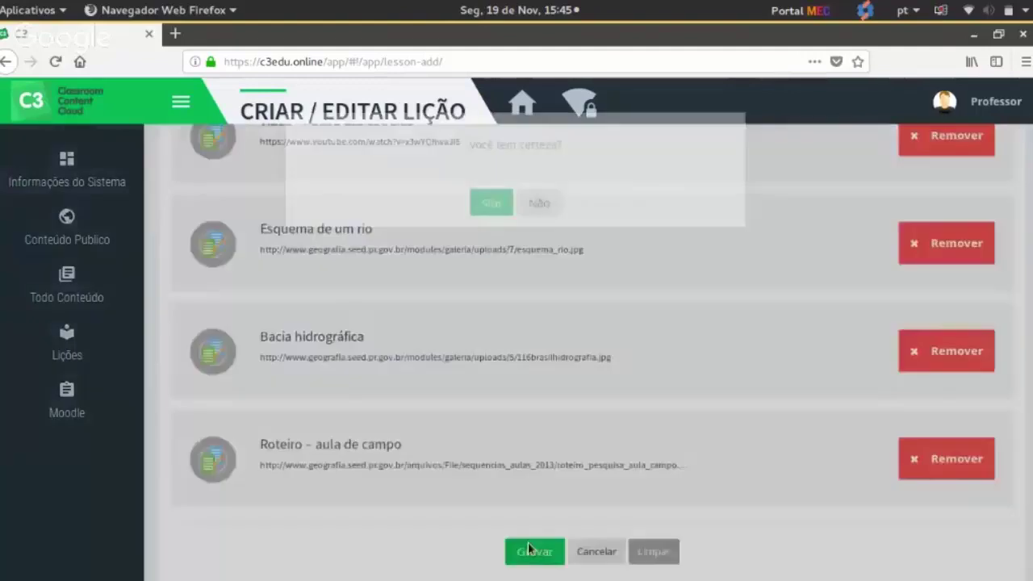
{"action": "left_click", "coordinate": [510, 233]}
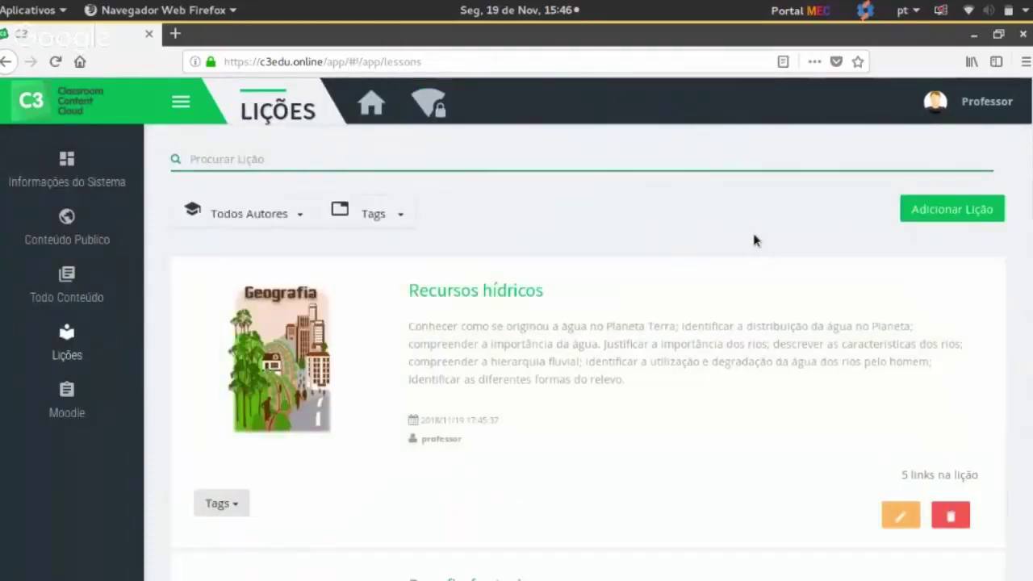
{"action": "scroll", "coordinate": [755, 240], "scroll_direction": "down", "scroll_amount": 1}
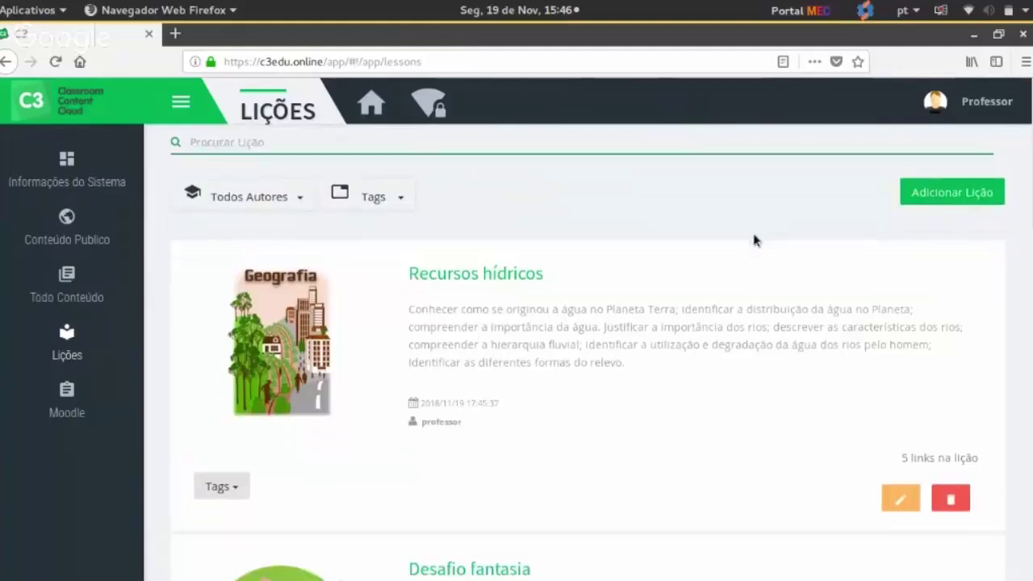